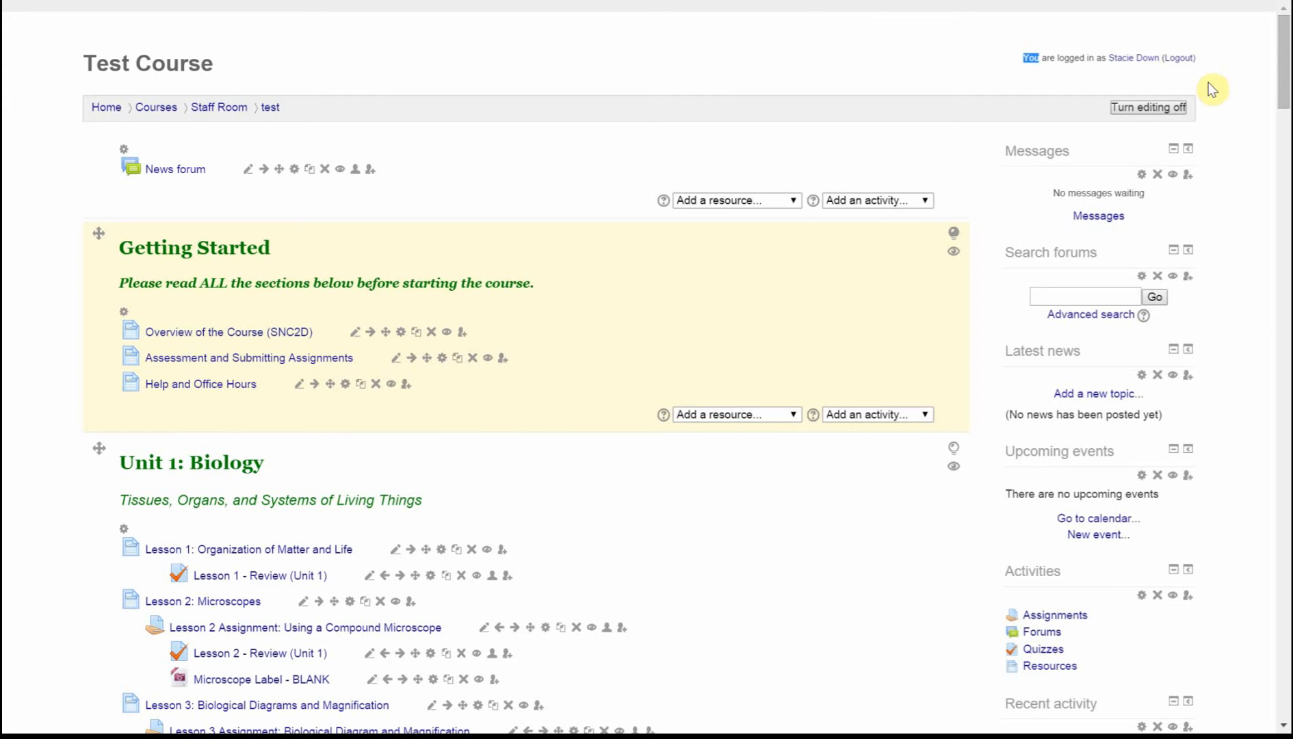
Start adding a Quiz activity at the end of the Unit 4: Earth and Space Science section.
click(1273, 84)
drag(1283, 84, 1280, 548)
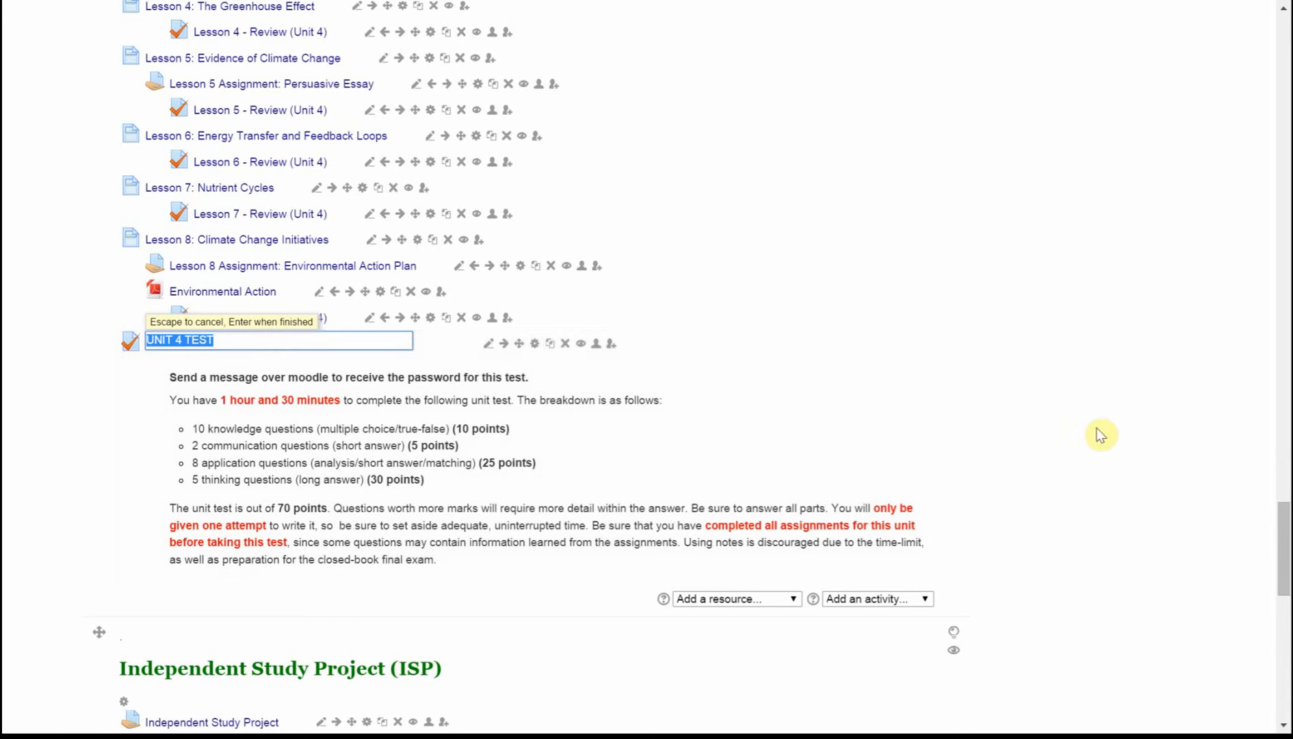
key(Return)
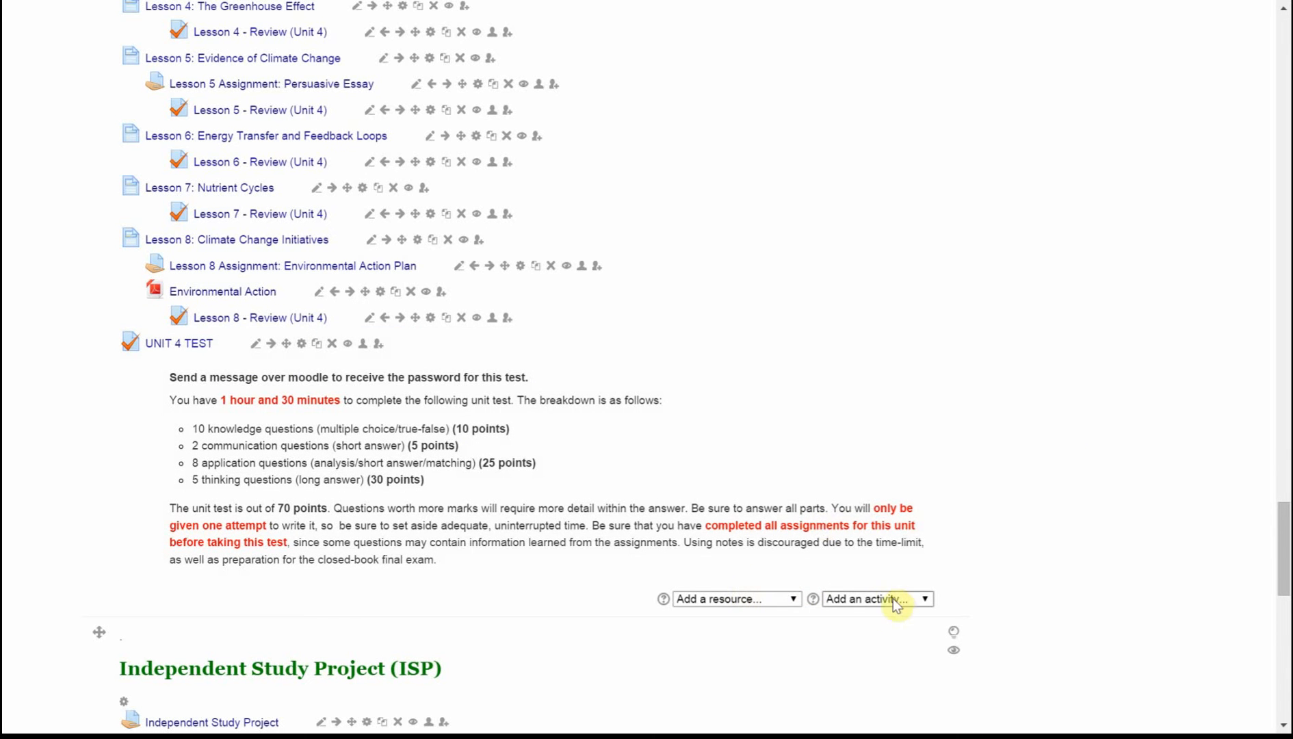
click(890, 595)
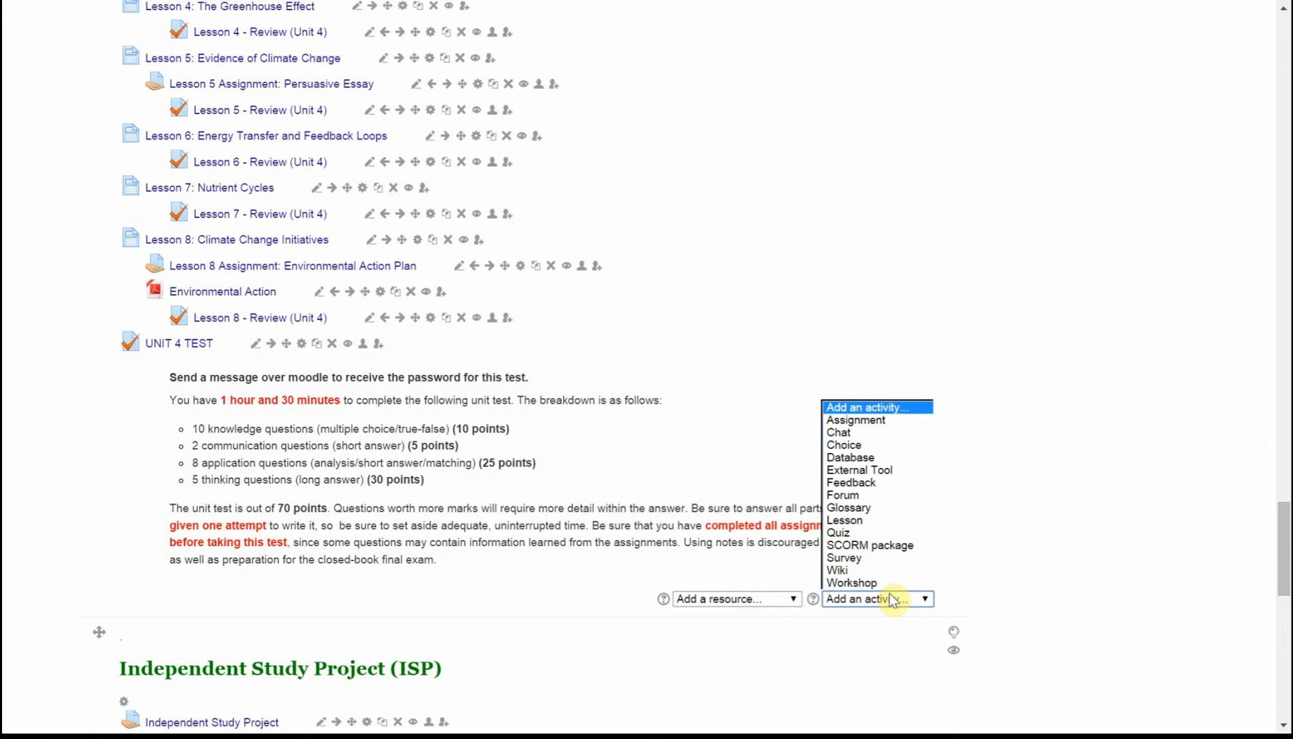
click(849, 534)
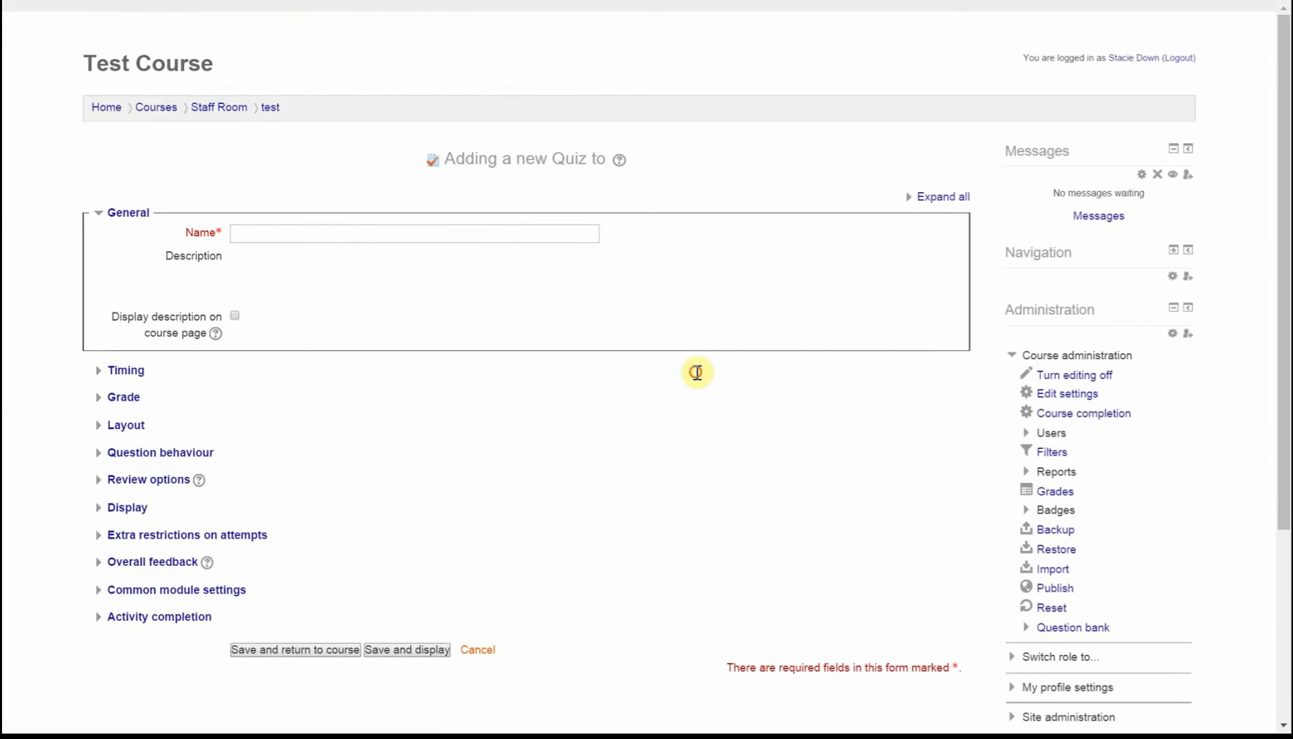
Name the quiz "New Test 4" and enter "Practice" as its description.
click(257, 232)
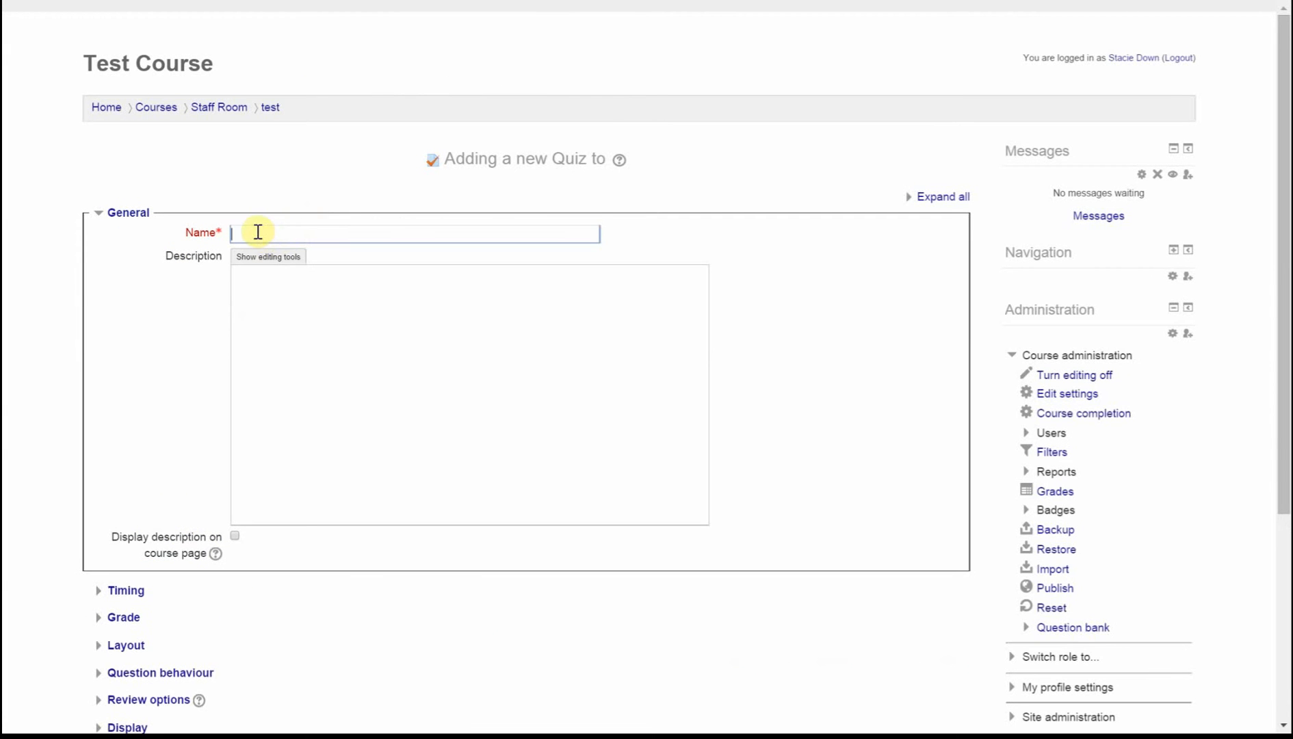
text(New Test3)
key(BackSpace)
text(4)
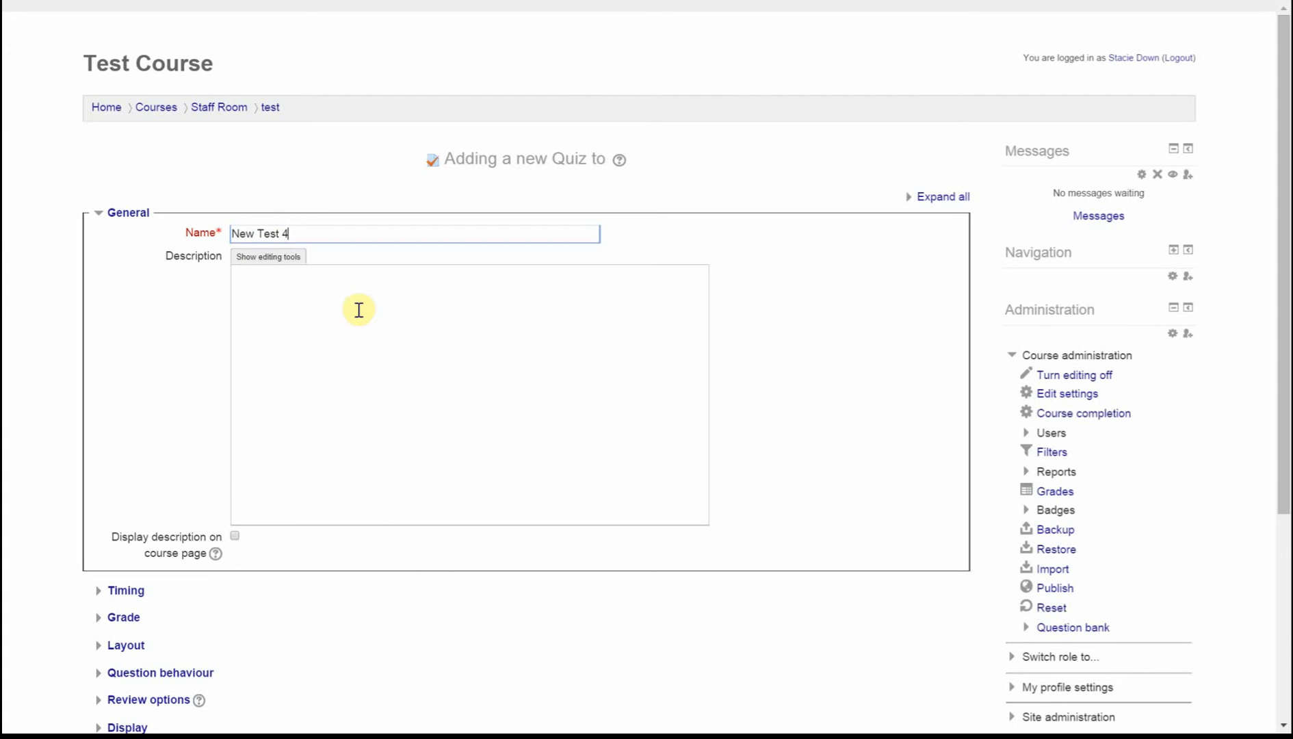
click(536, 491)
text(Prac)
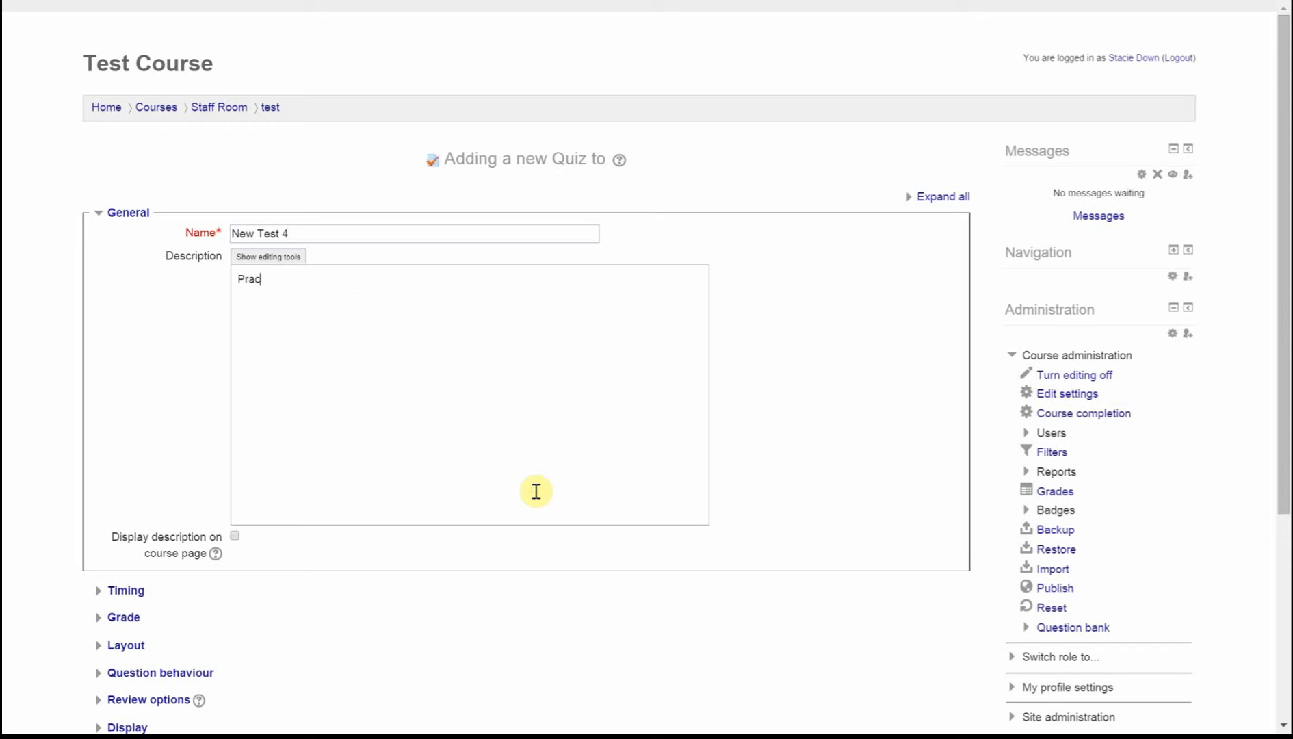
text(tice)
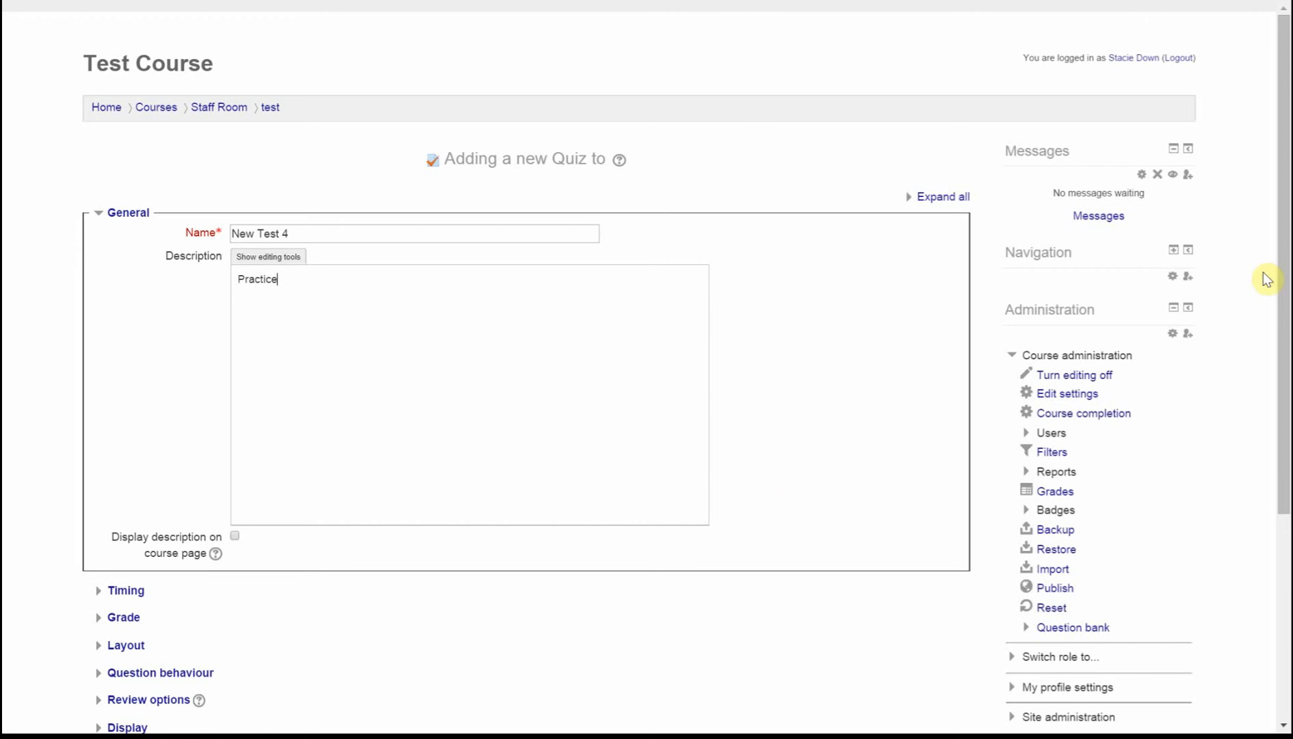
Save the new quiz and return to the course page.
drag(1286, 268, 1265, 346)
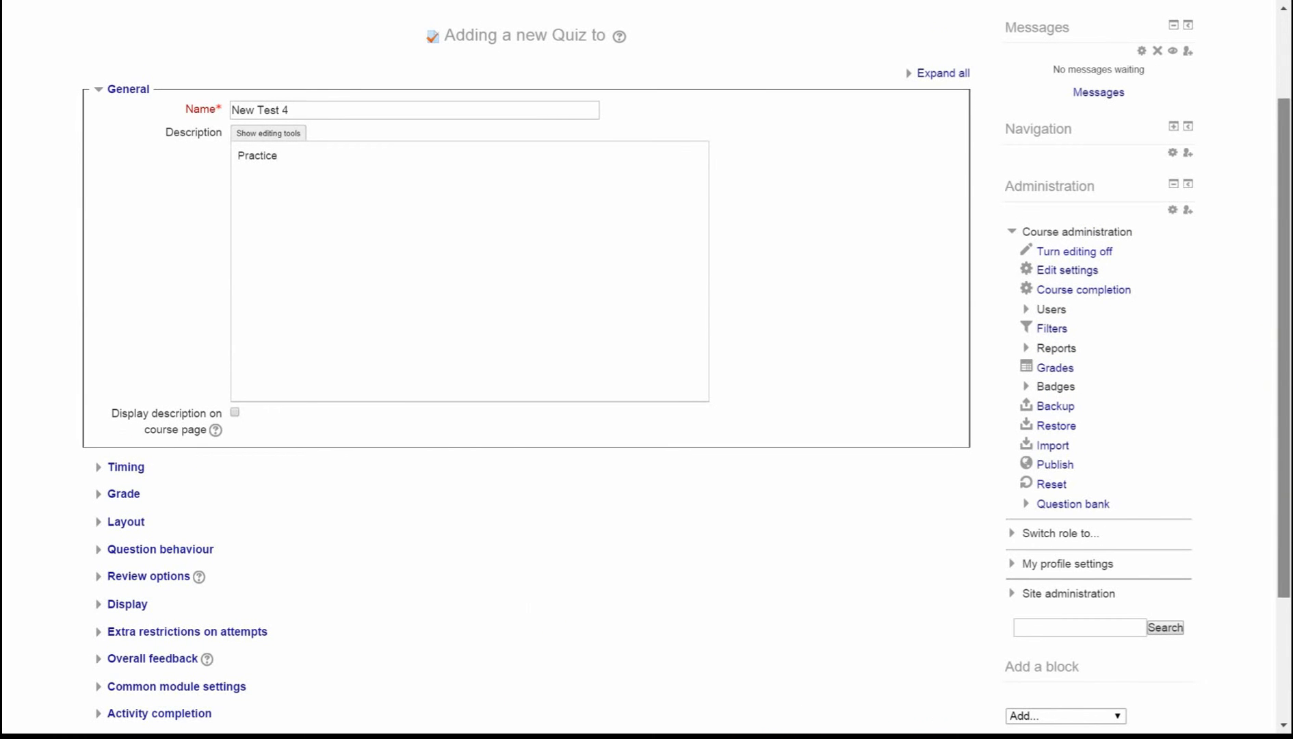
scroll(1286, 373, down, 3)
click(312, 572)
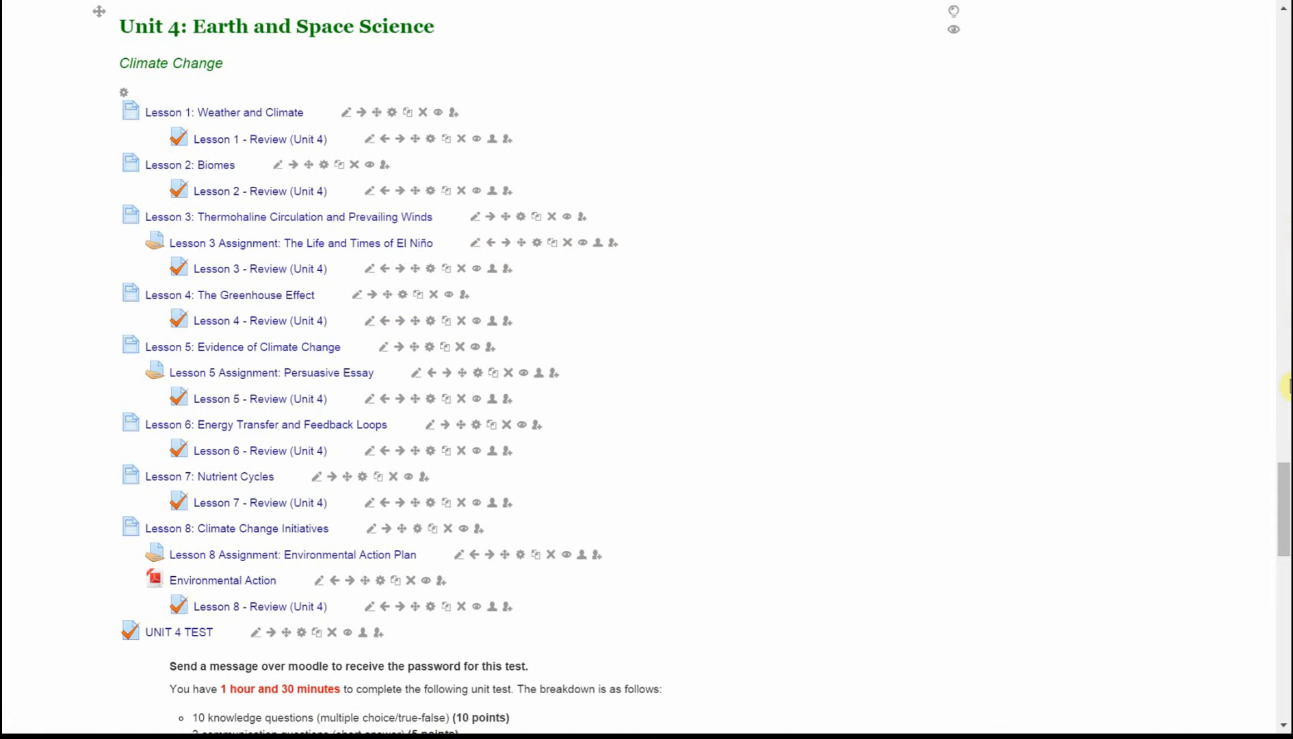
Hide the UNIT 4 TEST quiz in the Unit 4 section of the course page.
drag(1287, 520, 1287, 574)
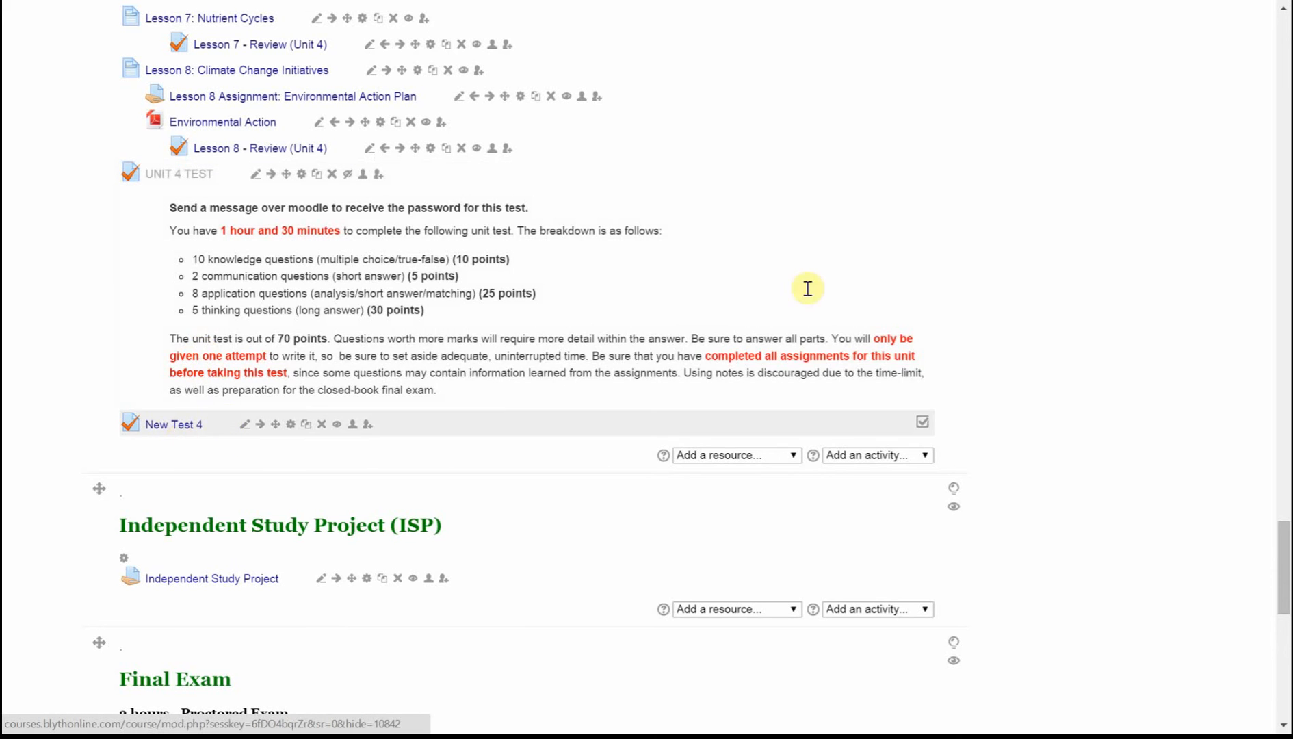
Open the course's grader report and examine the grade columns through to New Test 4.
drag(1287, 496, 1285, 162)
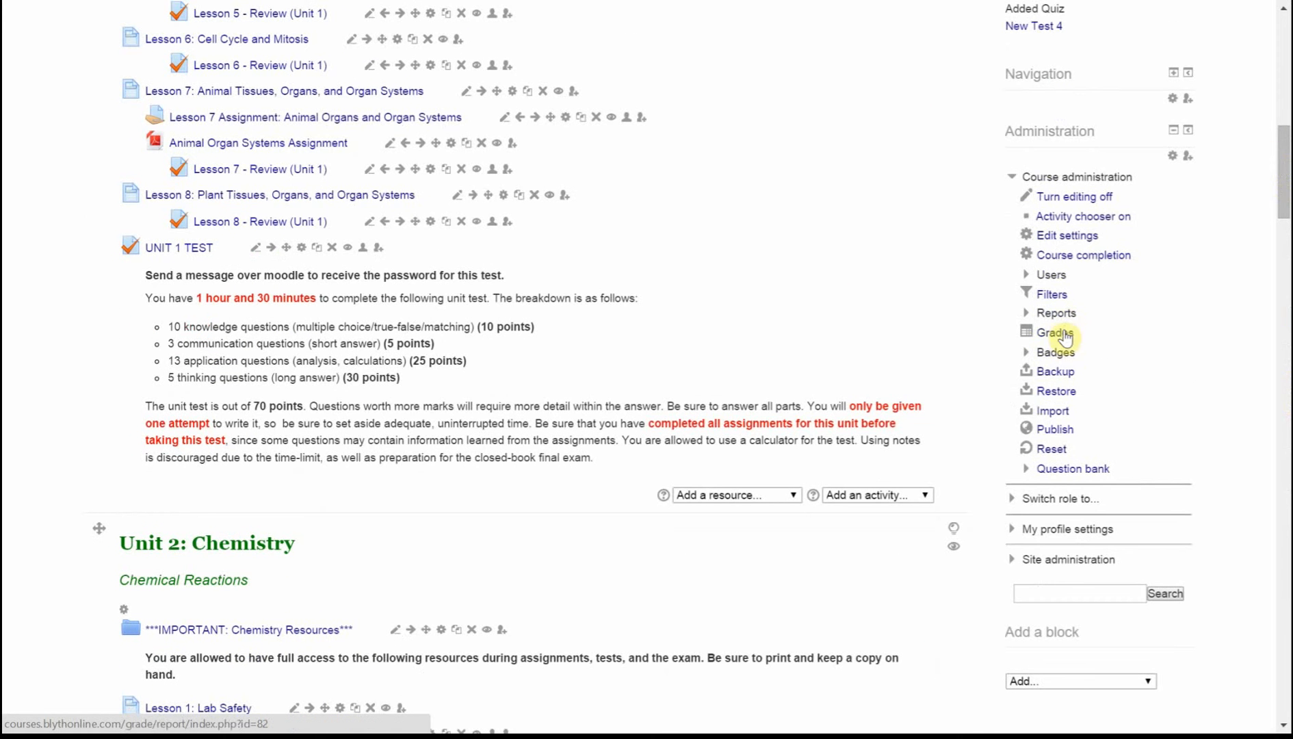
click(1056, 333)
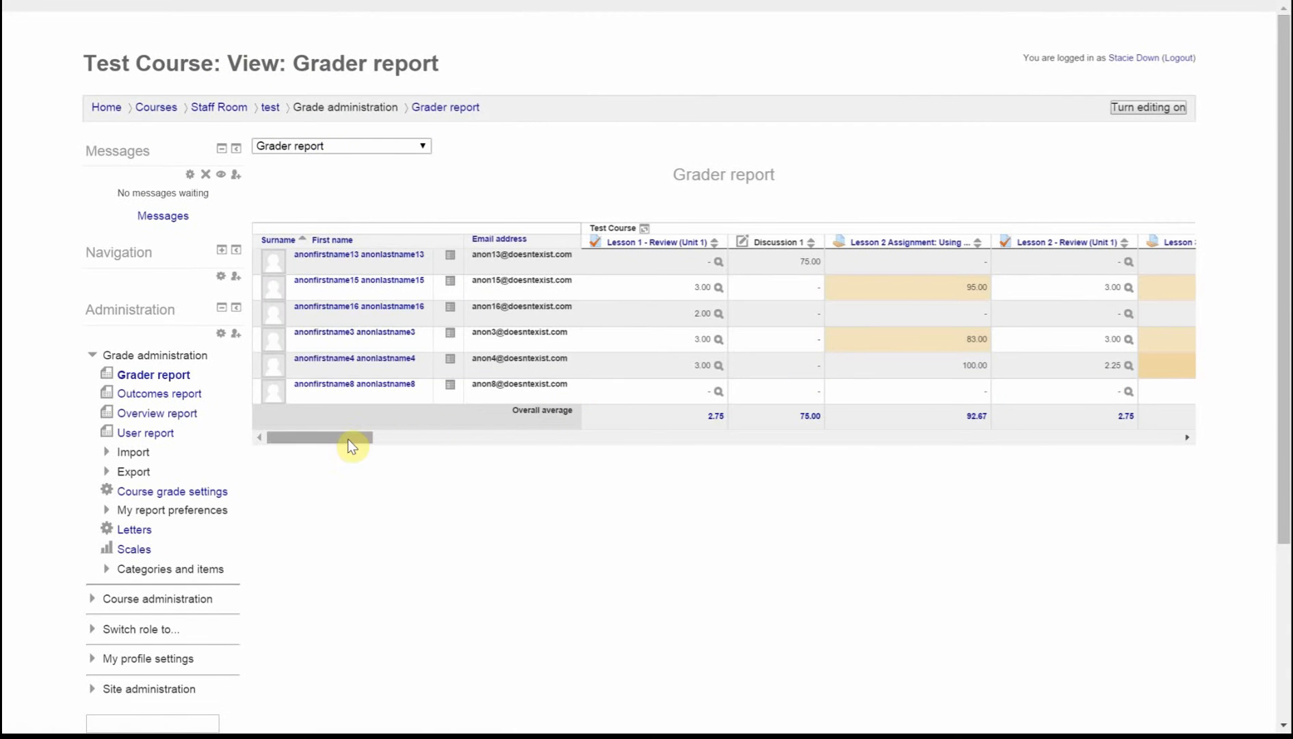
drag(348, 439, 1136, 483)
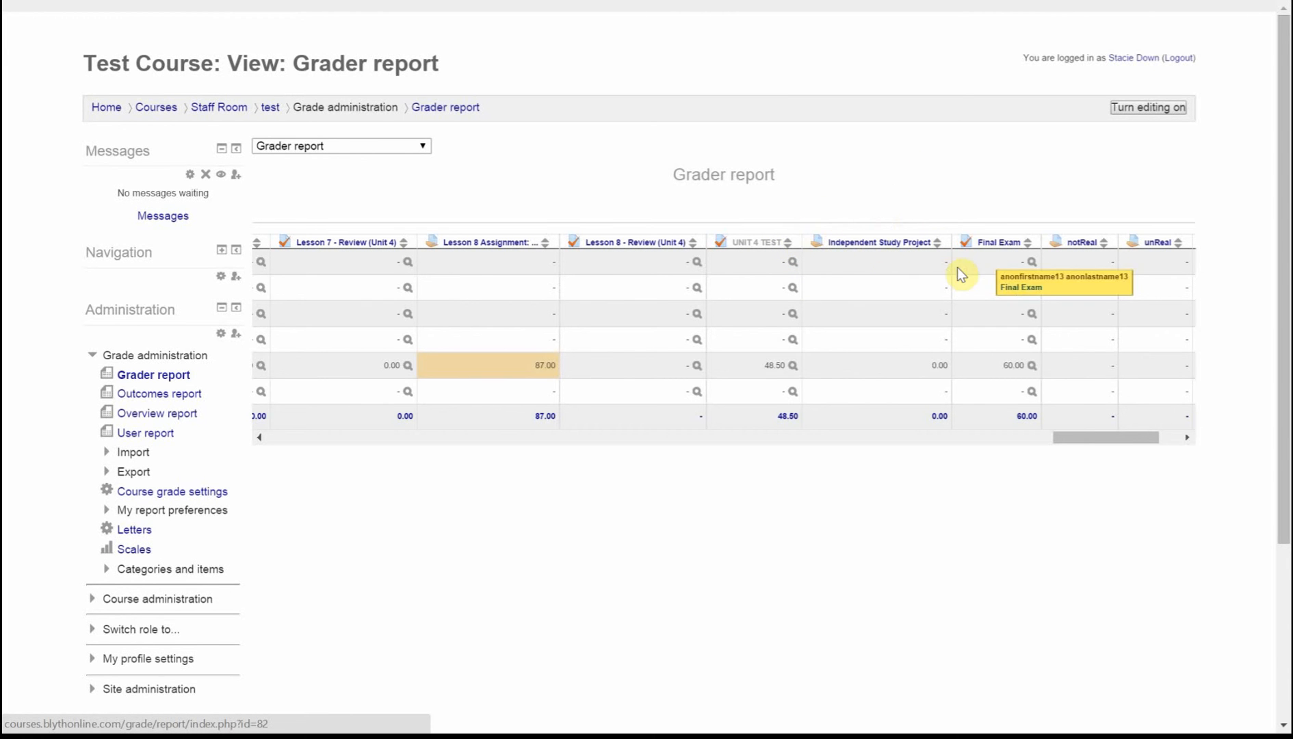
drag(1069, 438, 1124, 438)
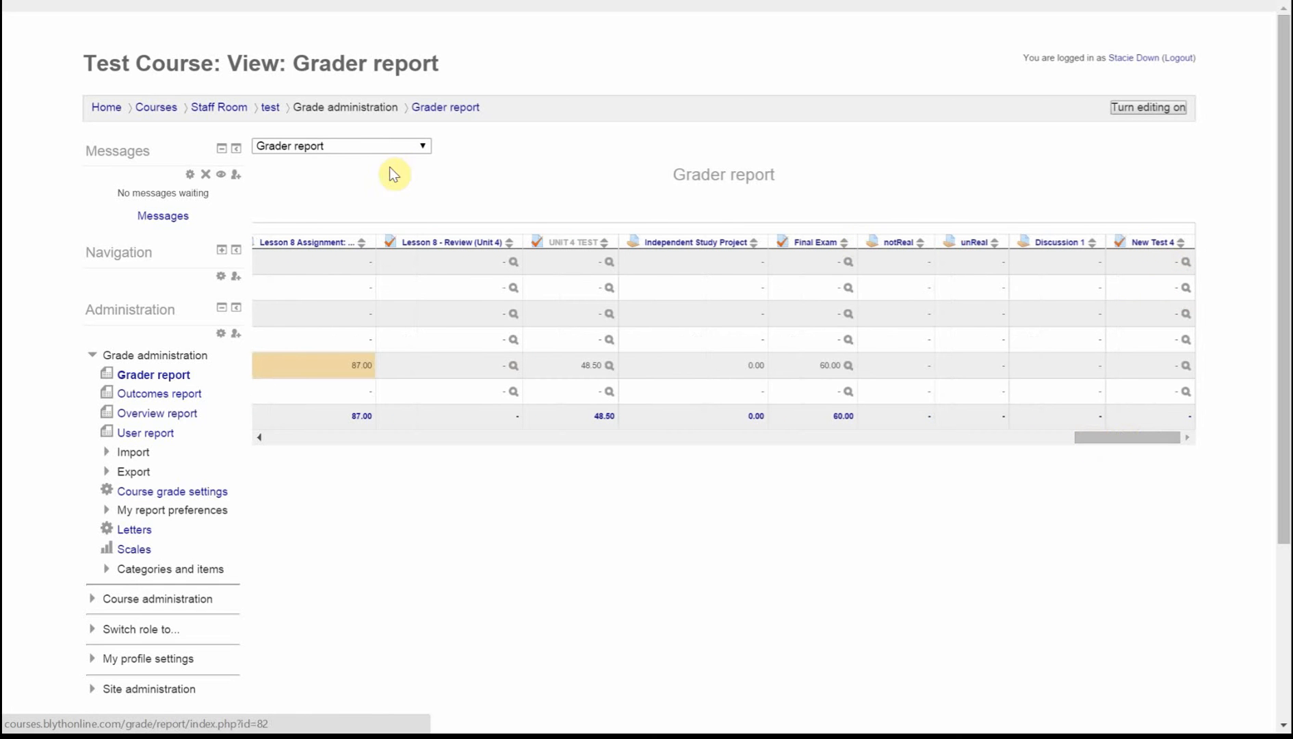
Open the simple view of the gradebook's categories and items and go to the end of the item list.
click(384, 147)
click(295, 237)
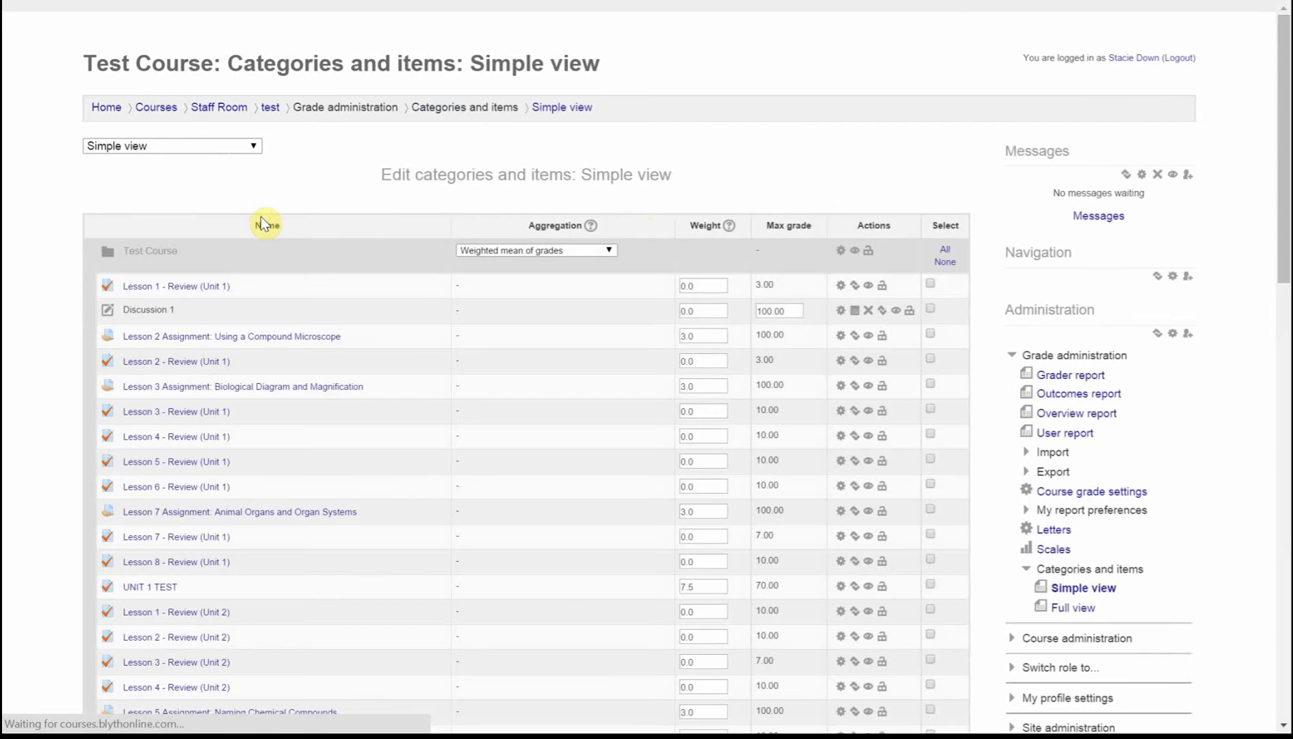
scroll(647, 370, down, 20)
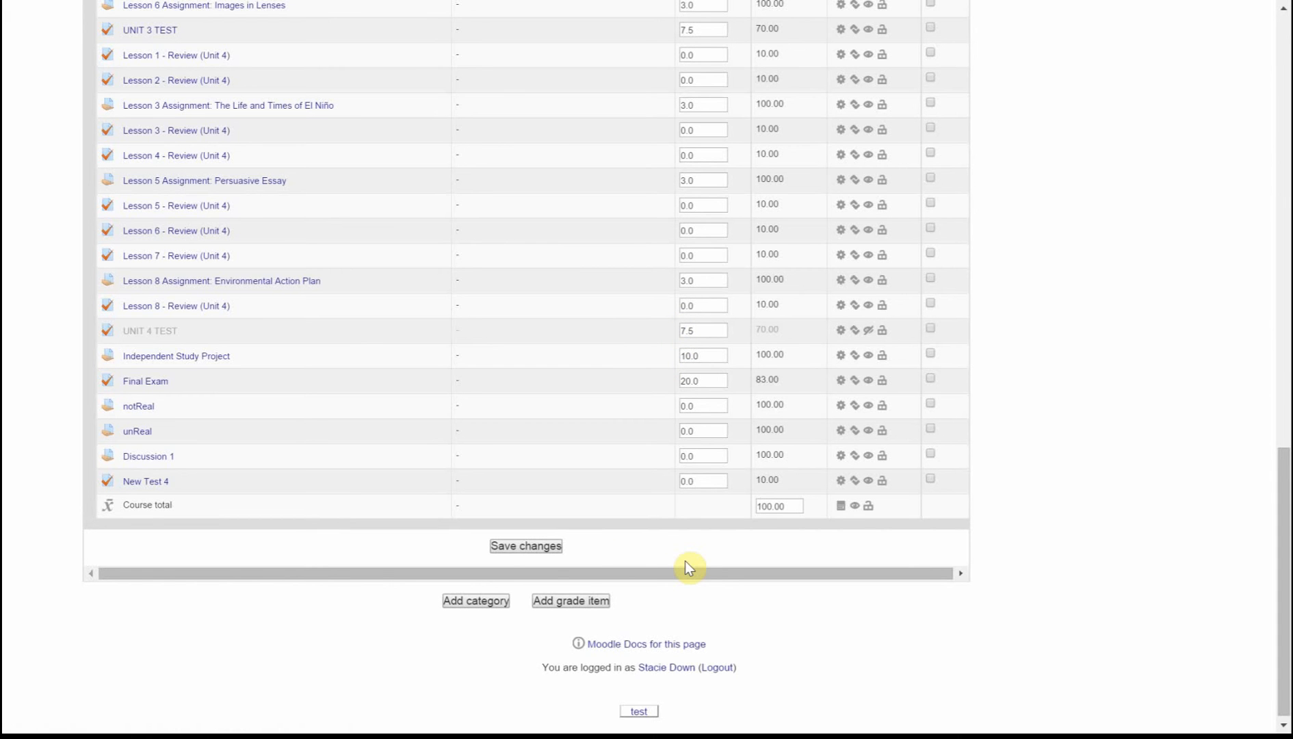
Add a grade category named "Test 4" with Highest grade aggregation and save it.
click(476, 600)
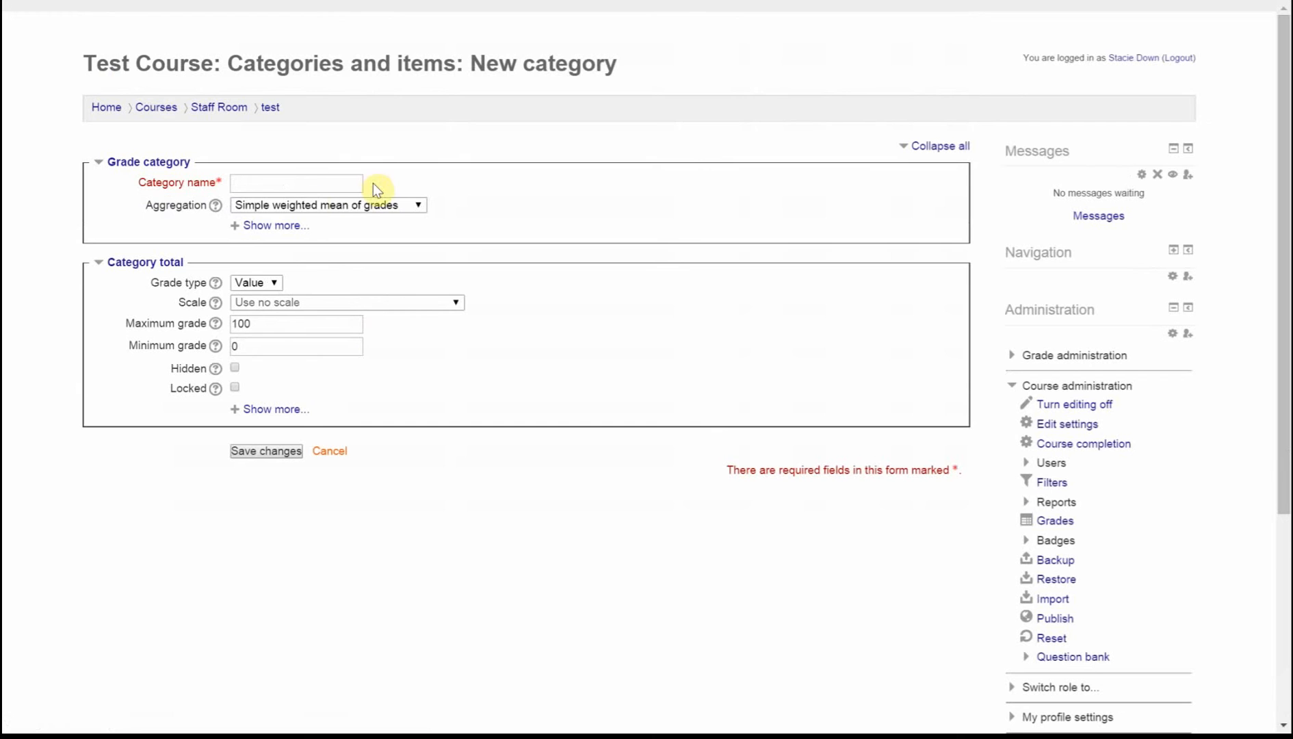
click(303, 184)
text(Test)
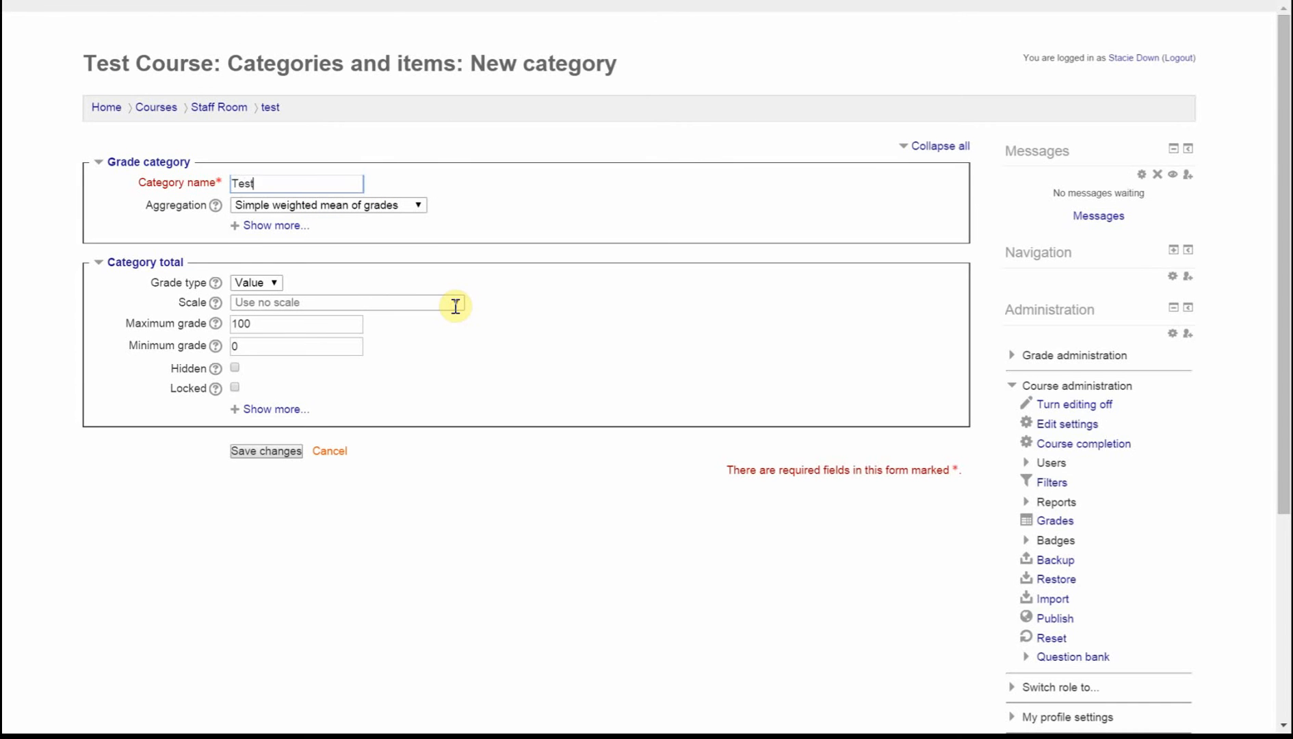
text(44)
click(360, 207)
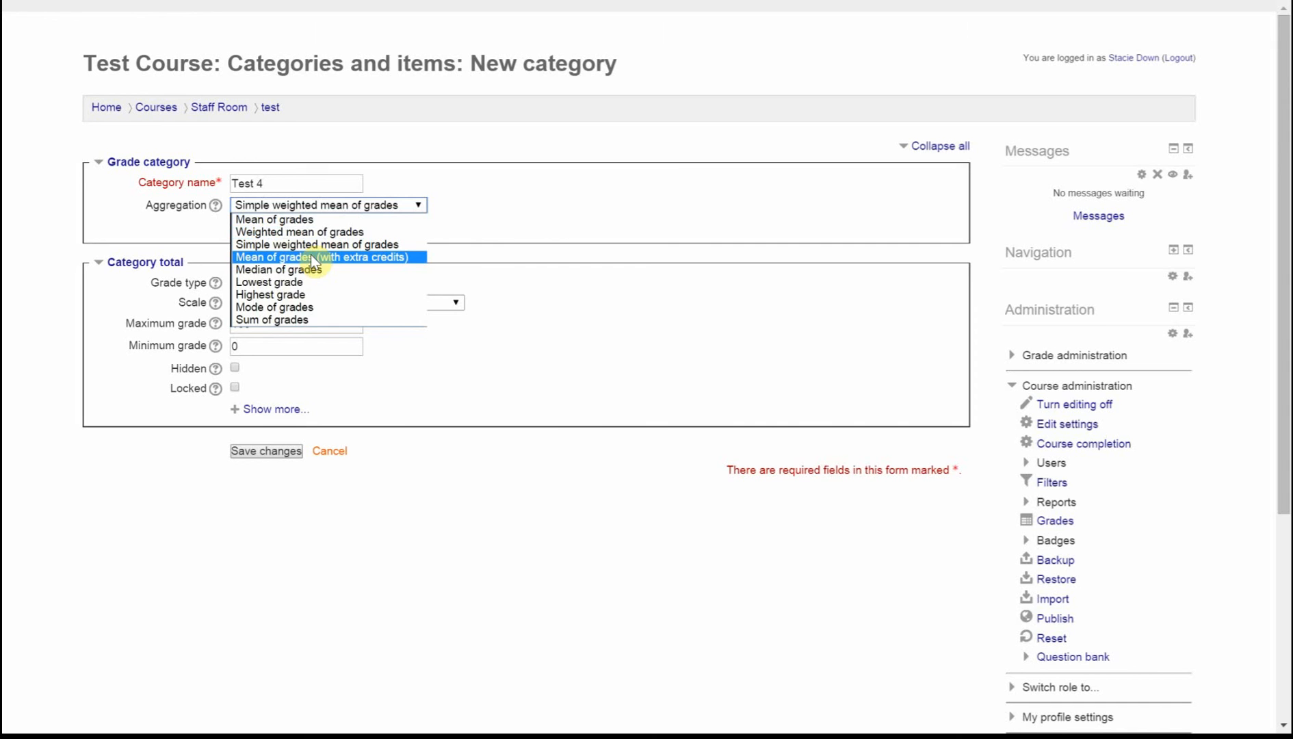
click(294, 296)
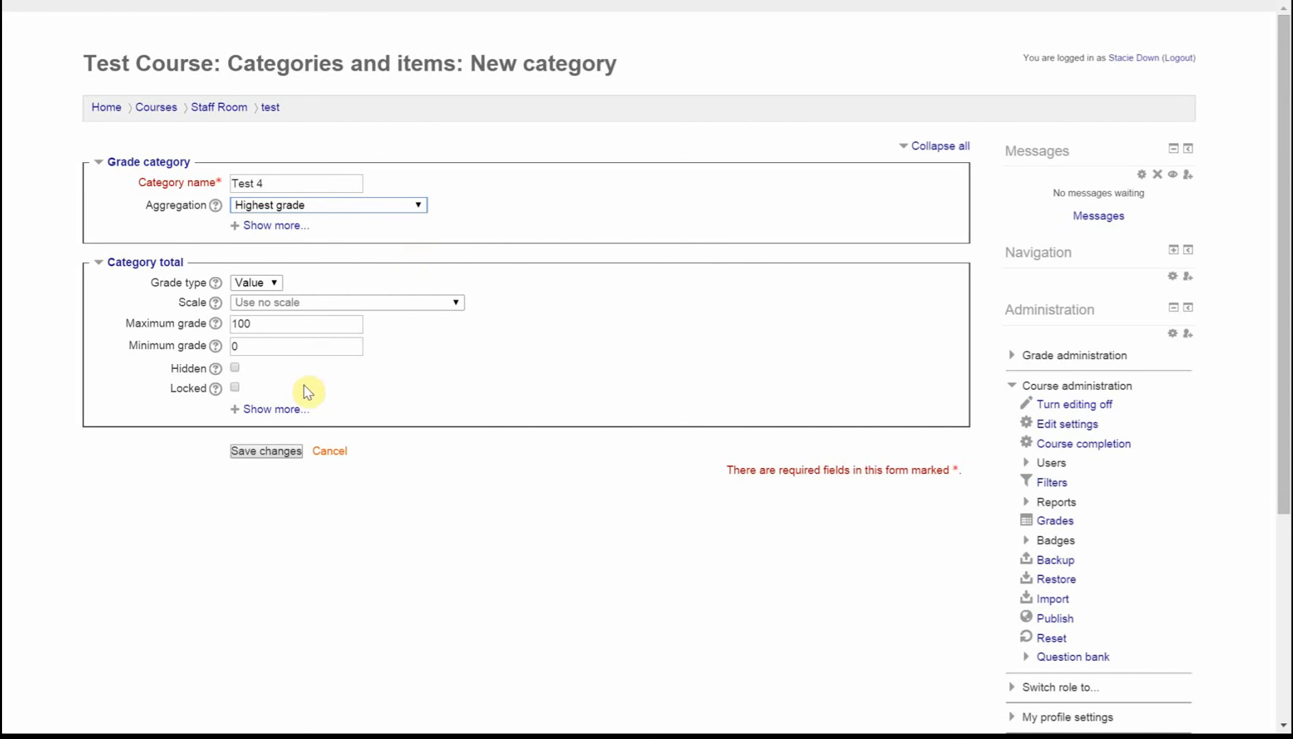
click(268, 451)
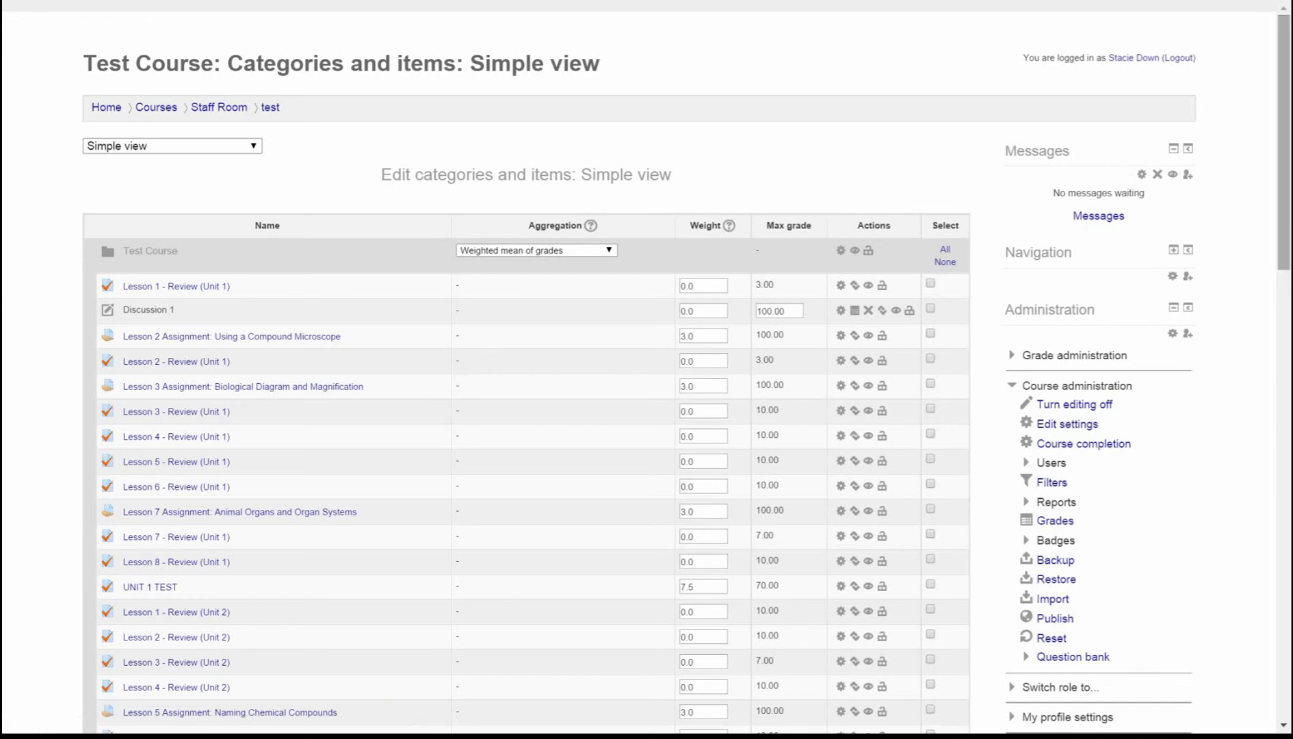
Set the weight of the Test 4 category to 7.5 and save the change.
drag(1284, 257, 1286, 644)
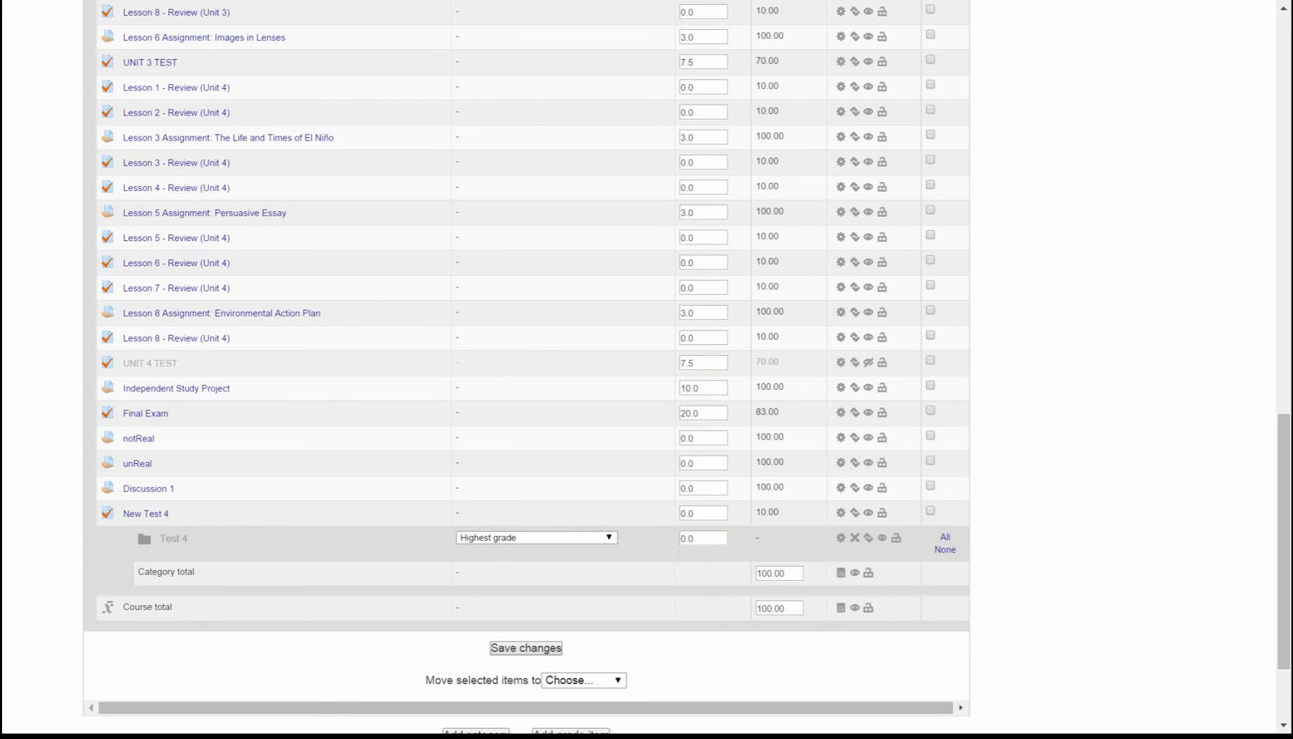
drag(698, 539, 608, 543)
text(7.5)
key(Return)
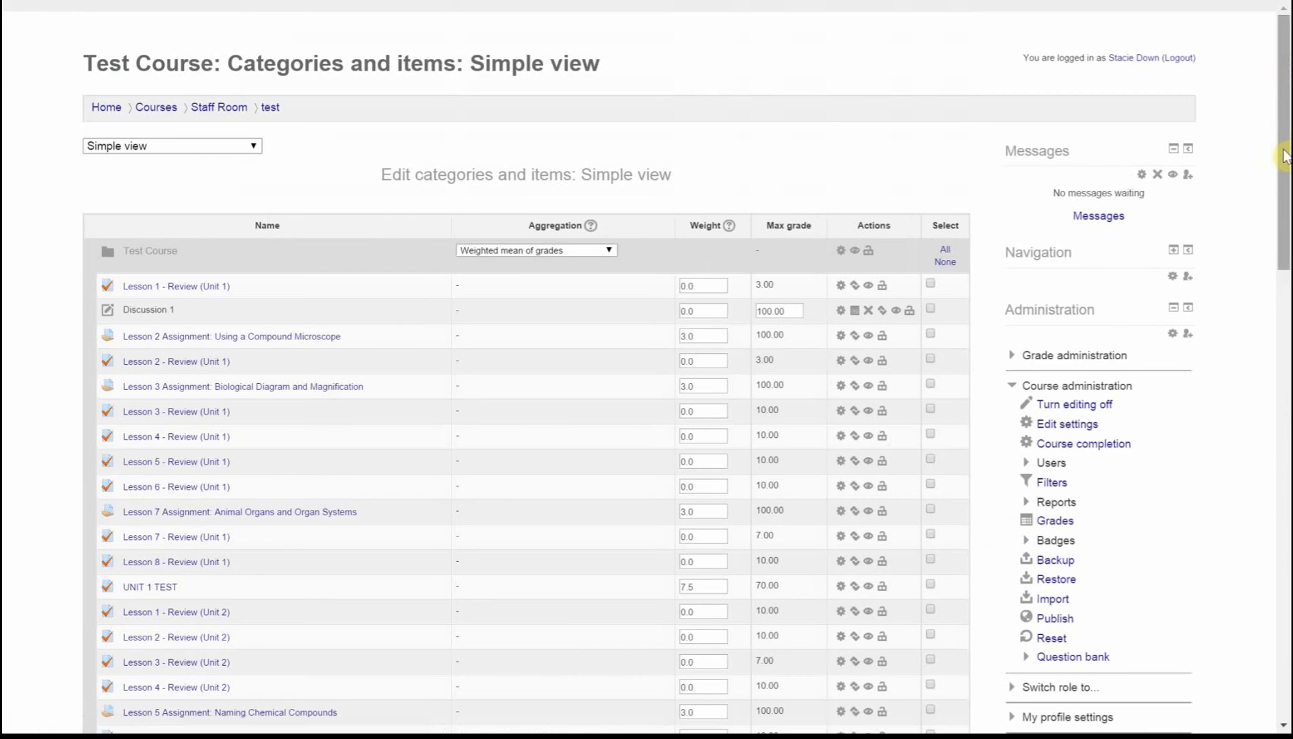
Move the UNIT 4 TEST grade item into the Test 4 category.
drag(1286, 195, 1287, 615)
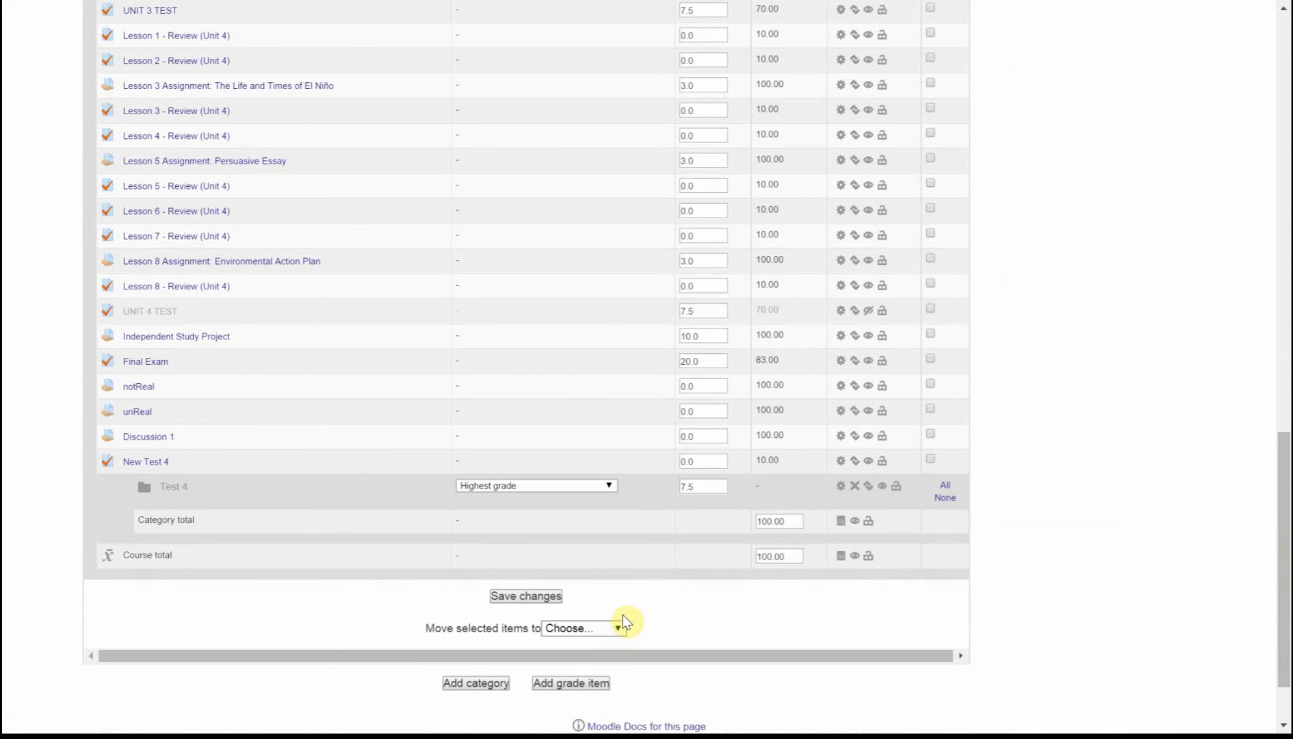
click(856, 311)
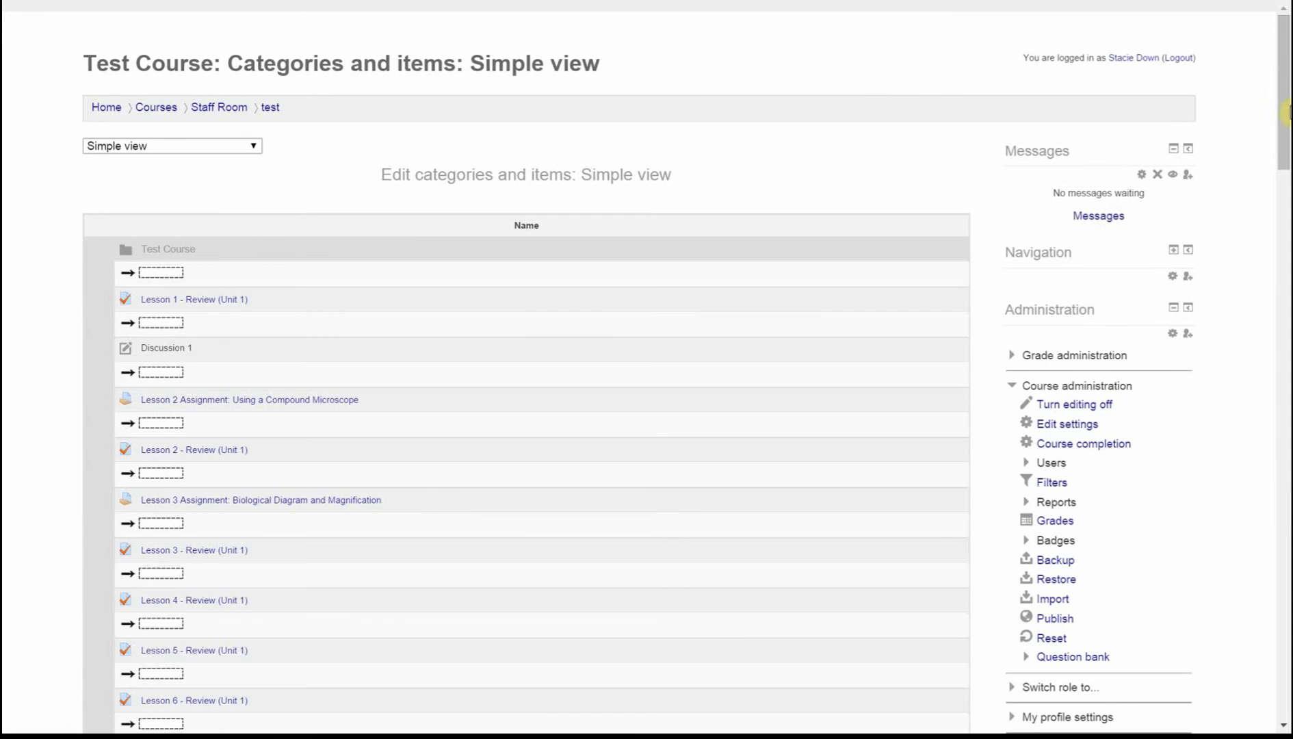
drag(1284, 113, 1285, 709)
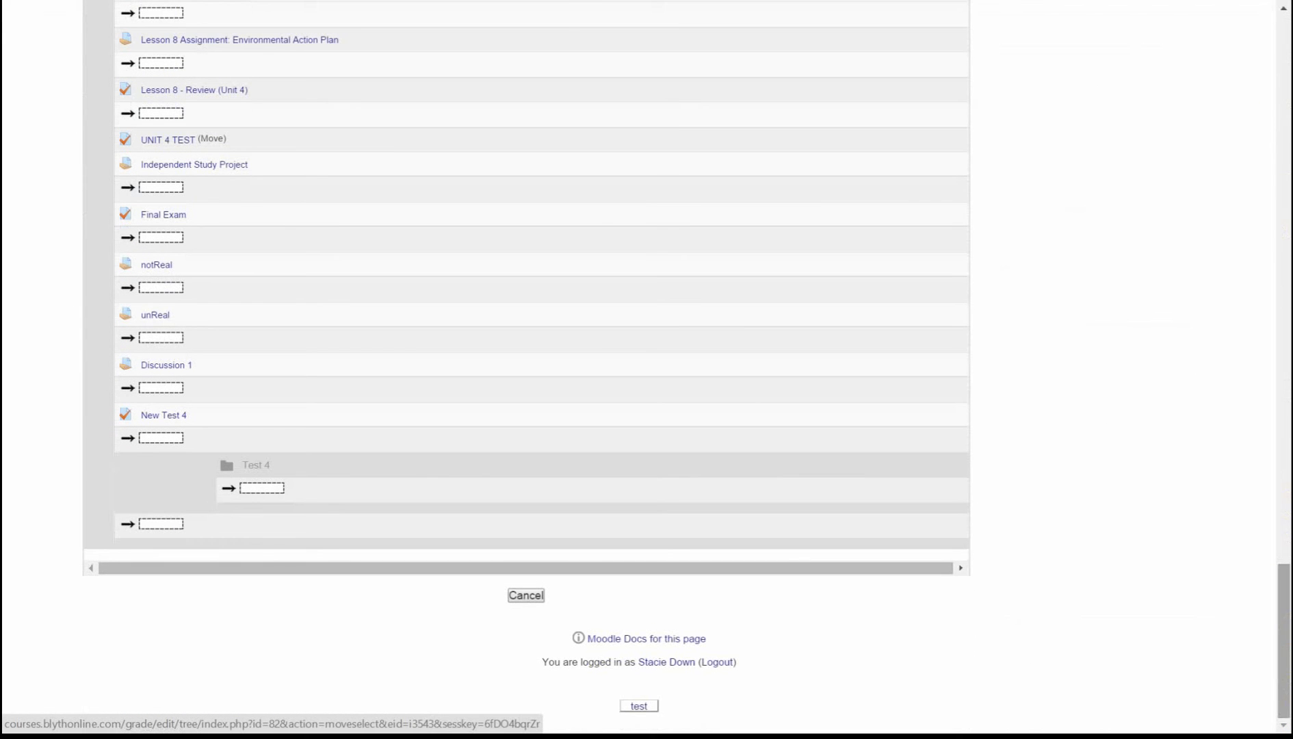
click(261, 488)
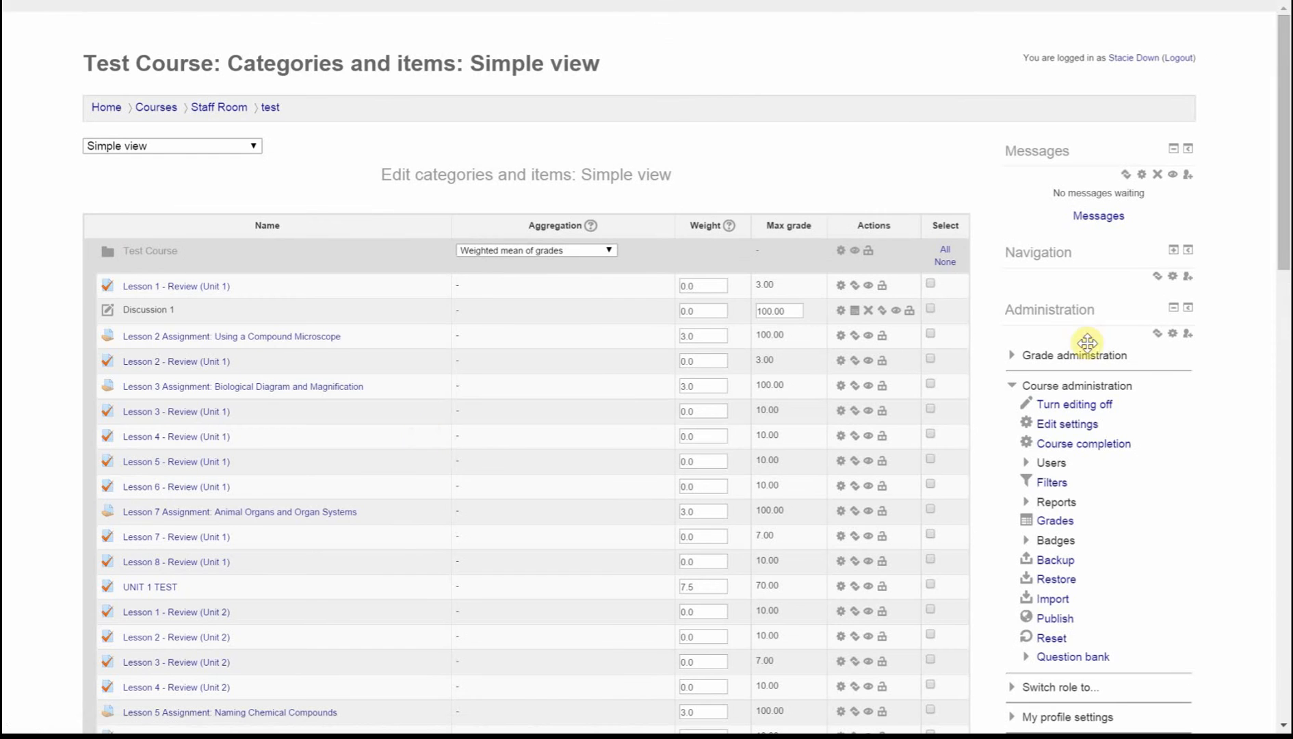
Move the New Test 4 grade item into the Test 4 category, below UNIT 4 TEST.
drag(1284, 203, 1284, 637)
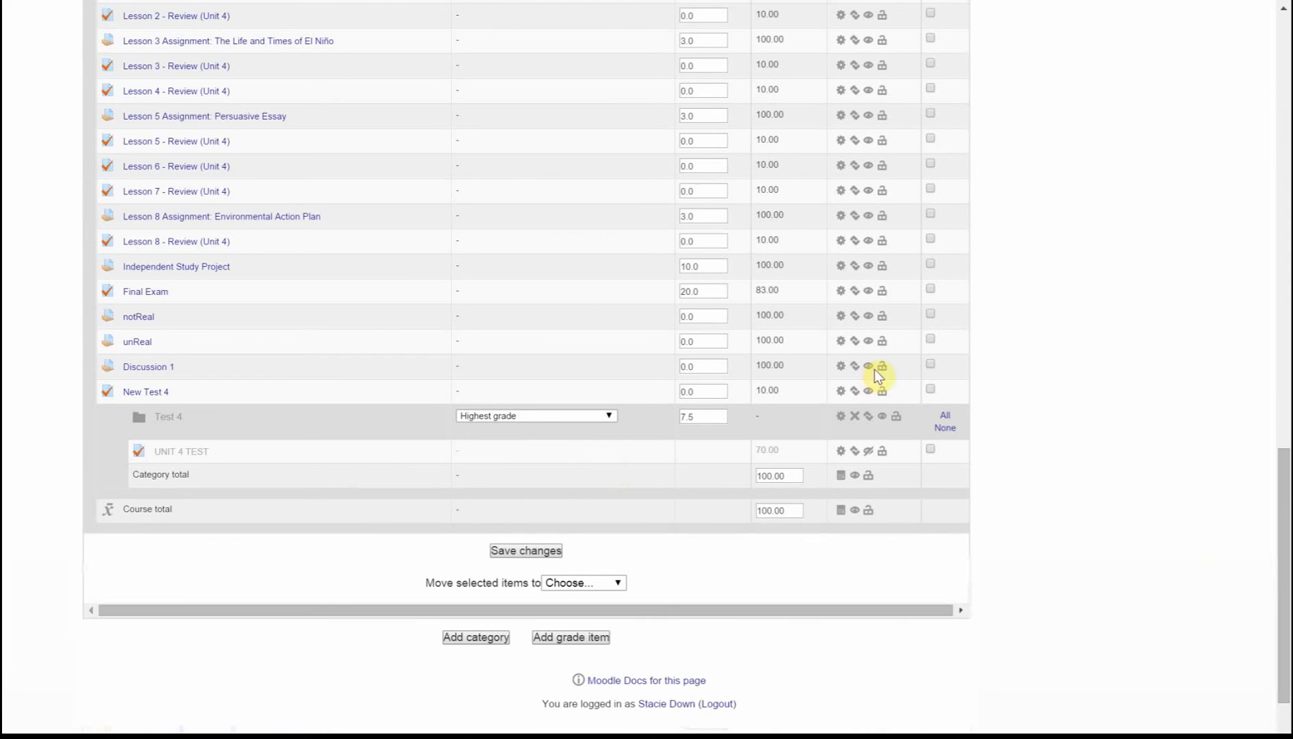
click(855, 392)
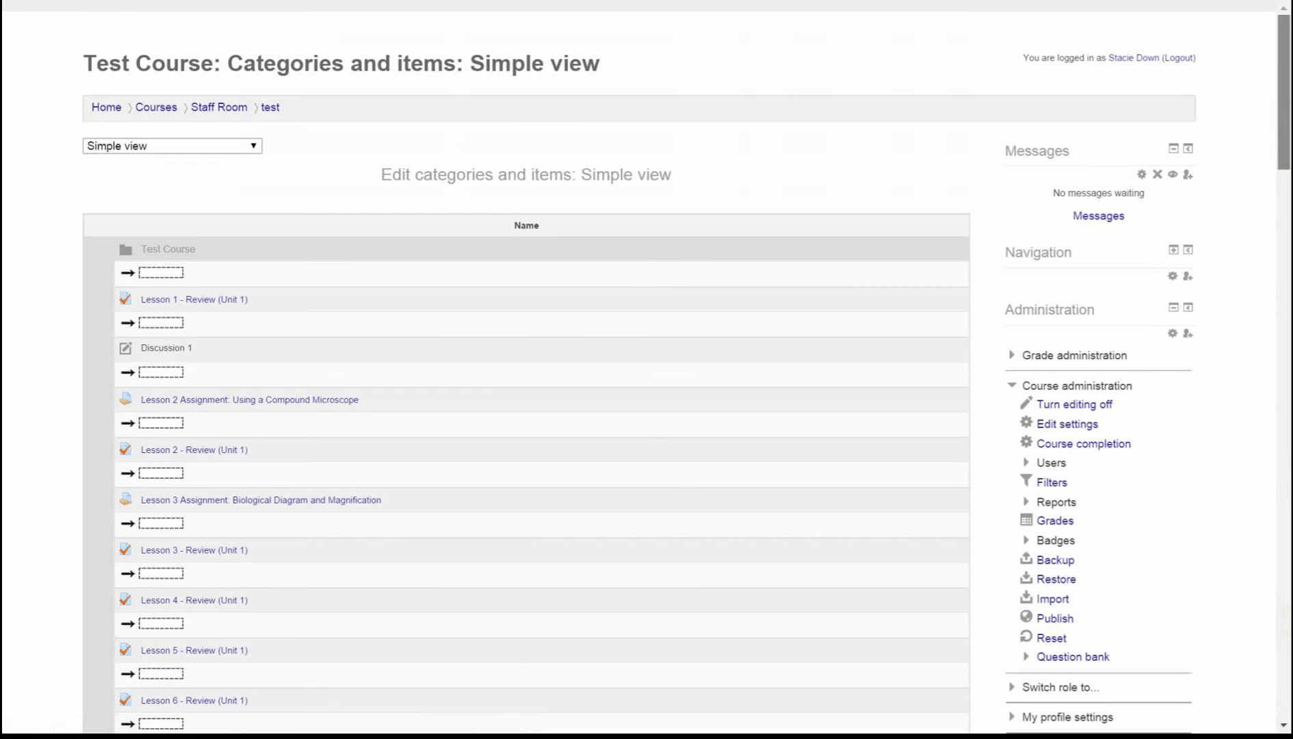
drag(1284, 137, 1285, 724)
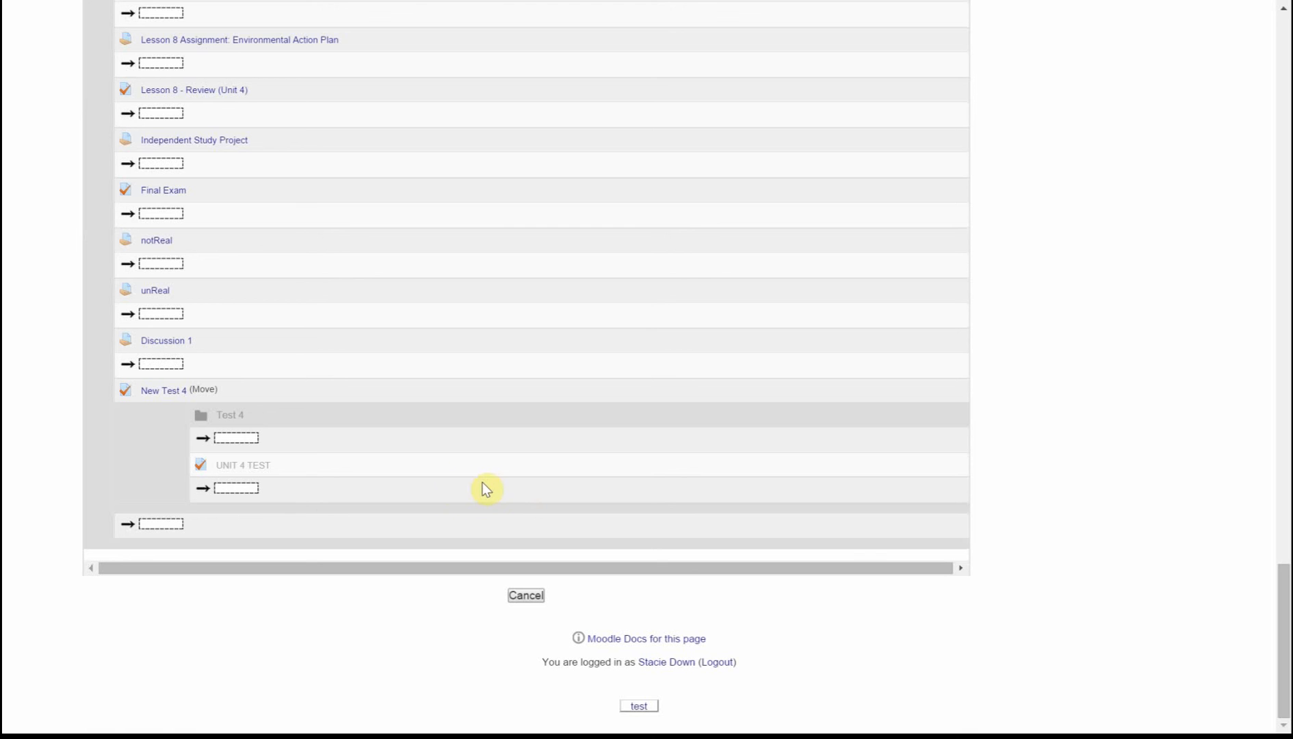
click(240, 486)
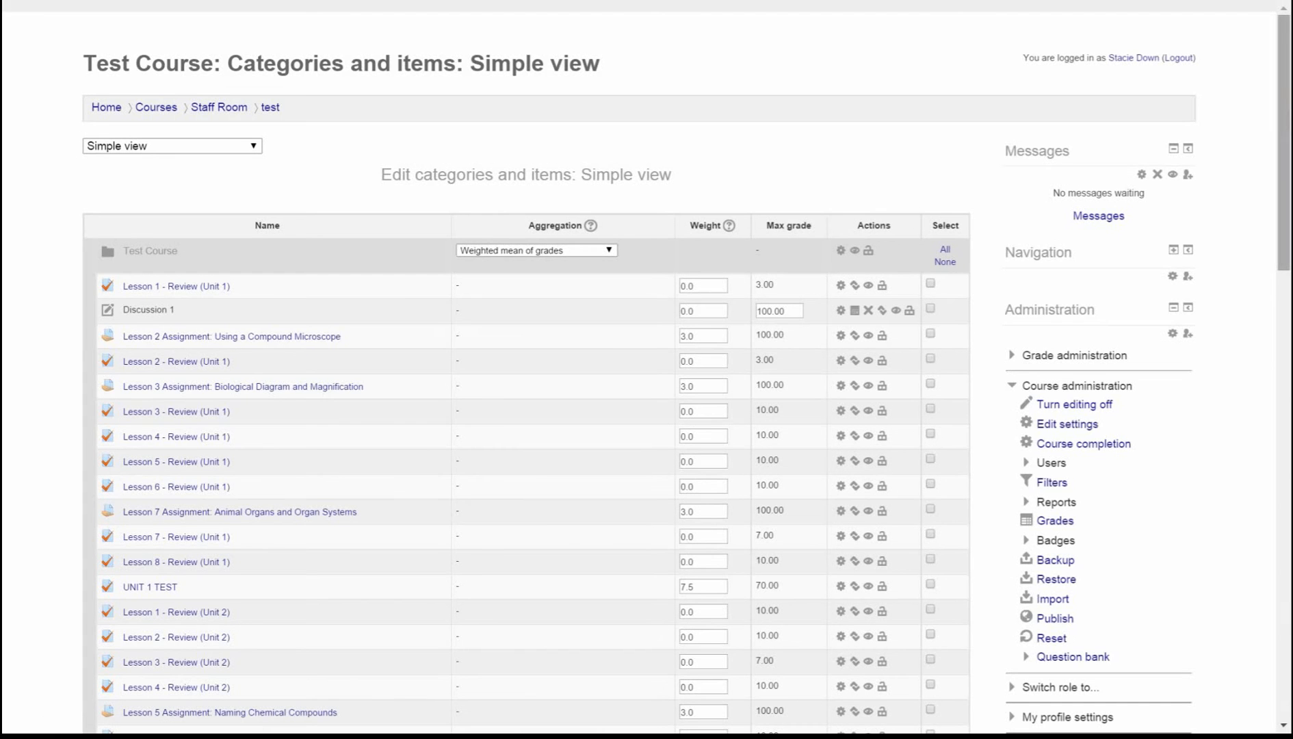
Unhide the UNIT 4 TEST grade item inside the Test 4 category.
drag(1286, 183, 1288, 650)
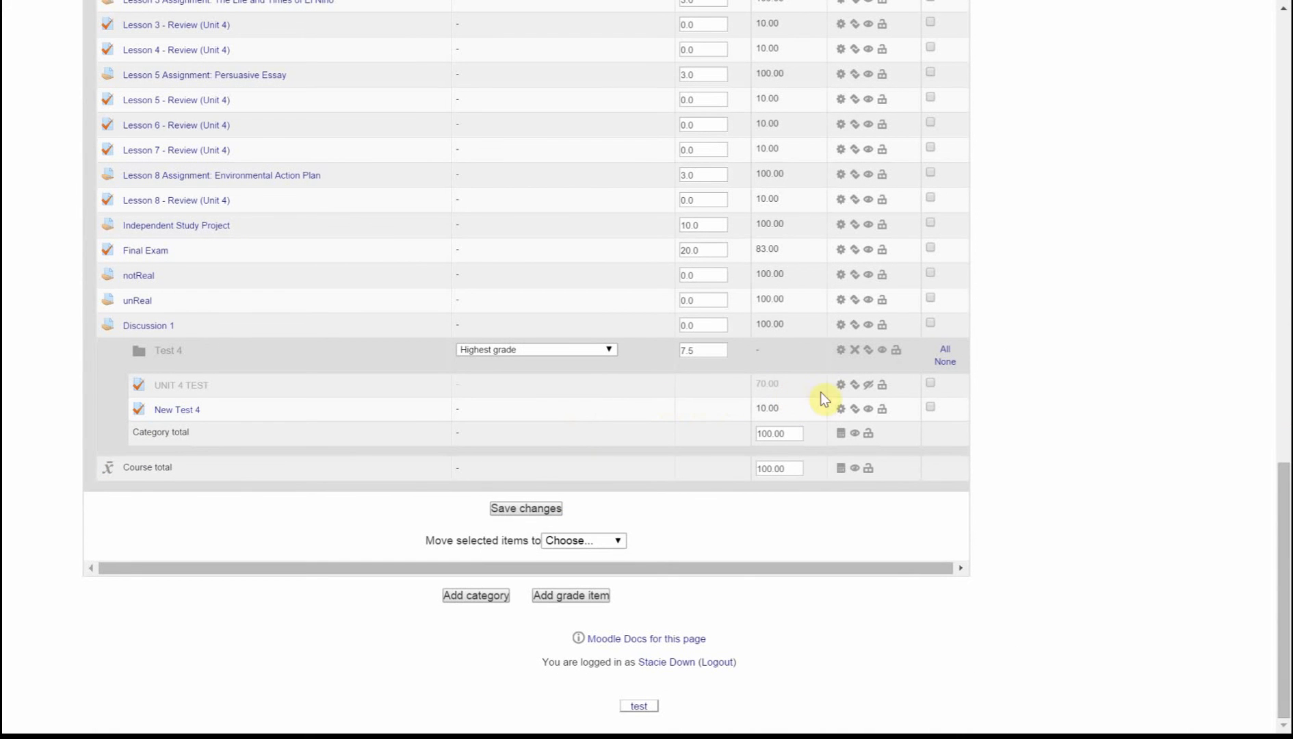
click(869, 386)
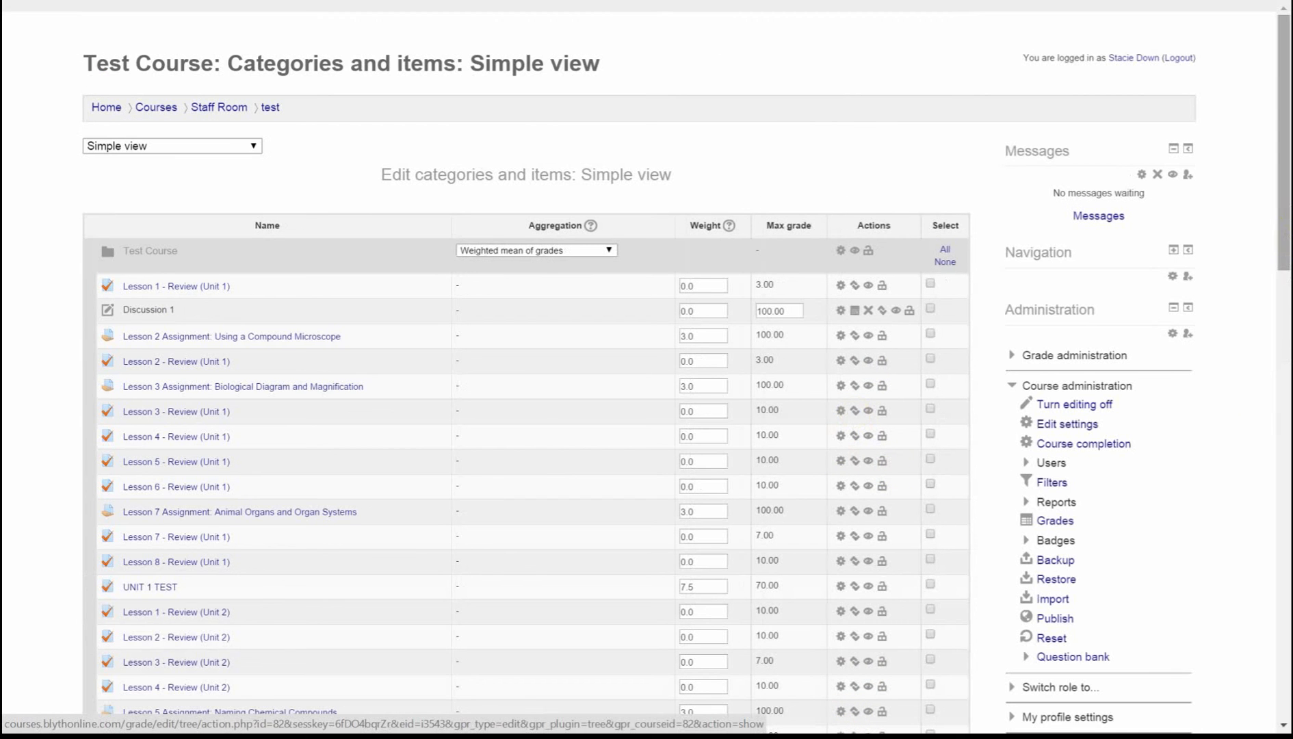
drag(1285, 226, 1288, 673)
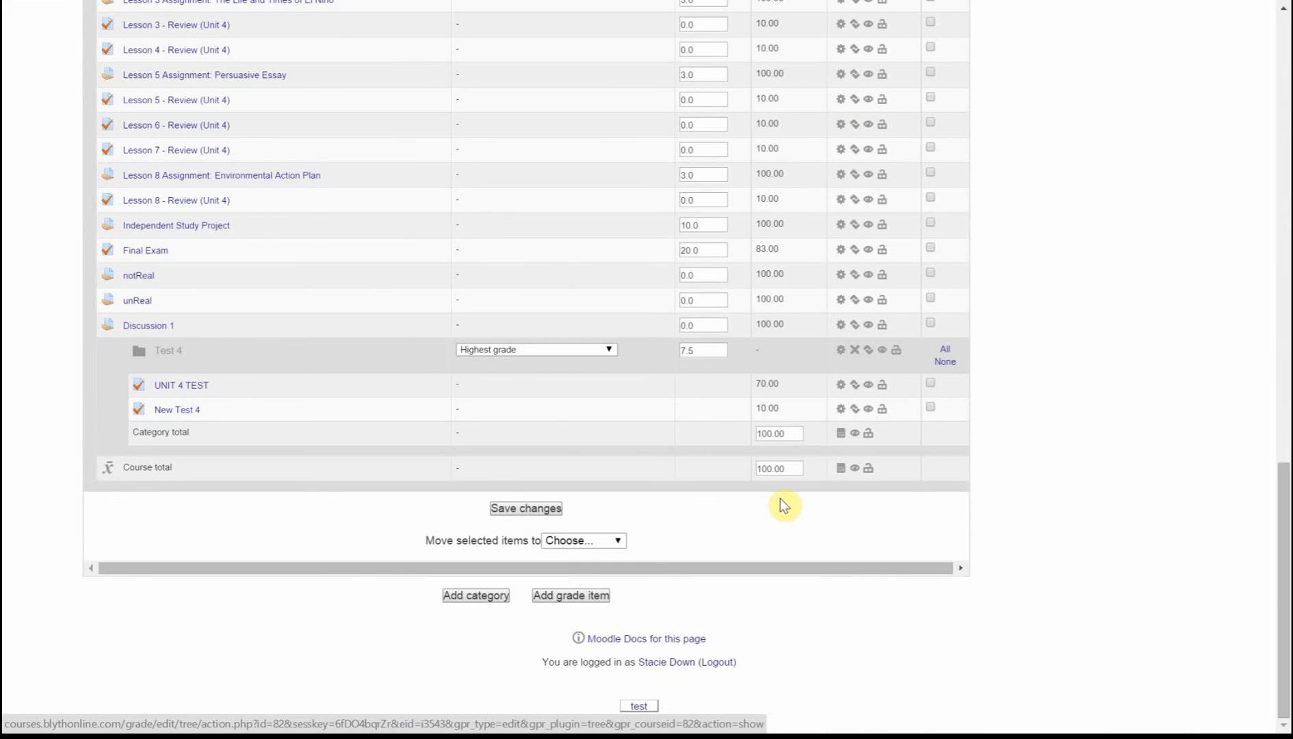